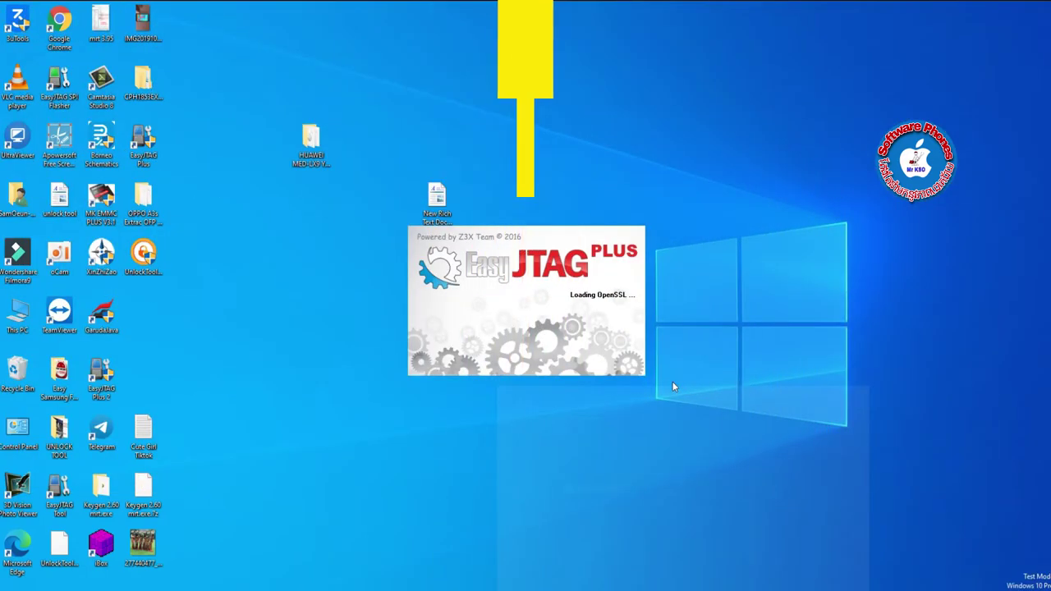
Set the interface to EasyJtag2/ISP_HiPower, voltage to 2.8 V and frequency to 36 MHz.
right_click(751, 123)
right_click(596, 55)
right_click(583, 41)
click(611, 74)
click(215, 140)
click(220, 161)
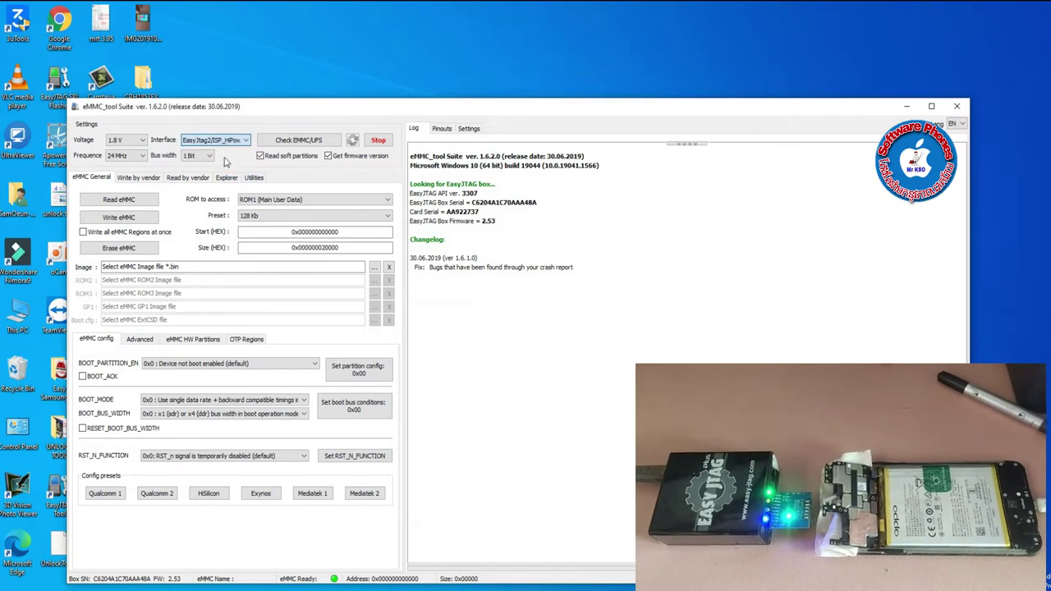
click(141, 140)
click(119, 158)
click(141, 155)
click(123, 172)
Check the eMMC and select the OPPO device-info lines from Manufacturer to Firmware date.
click(314, 141)
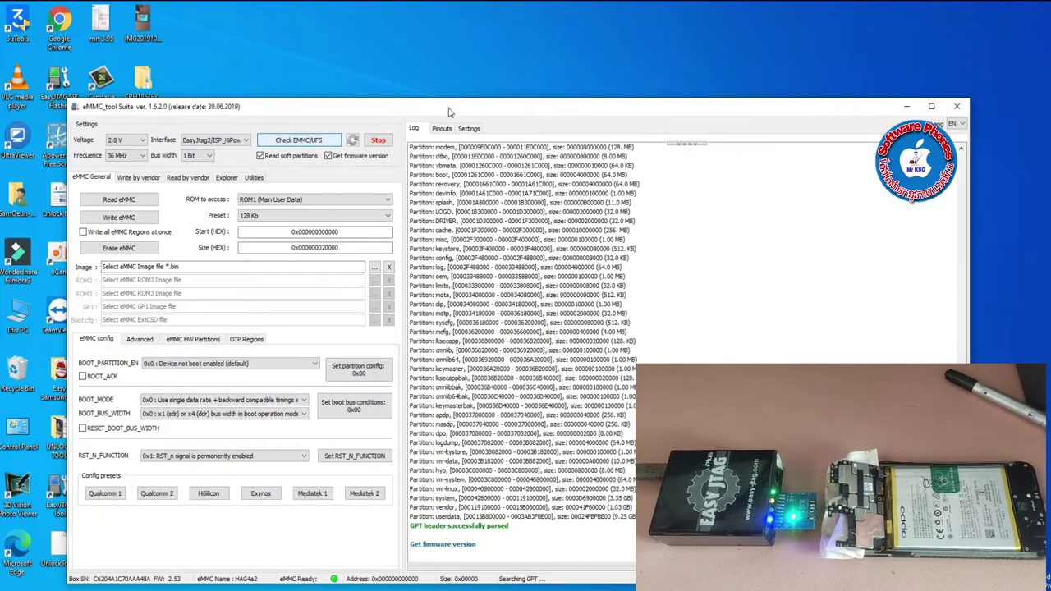
drag(454, 110, 472, 78)
click(327, 108)
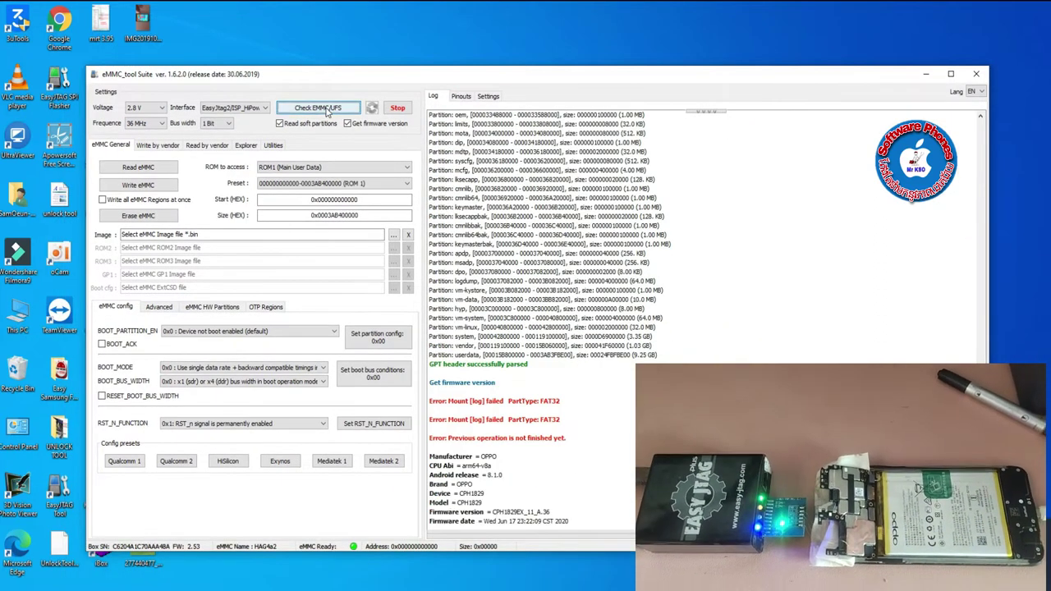
drag(418, 454, 501, 526)
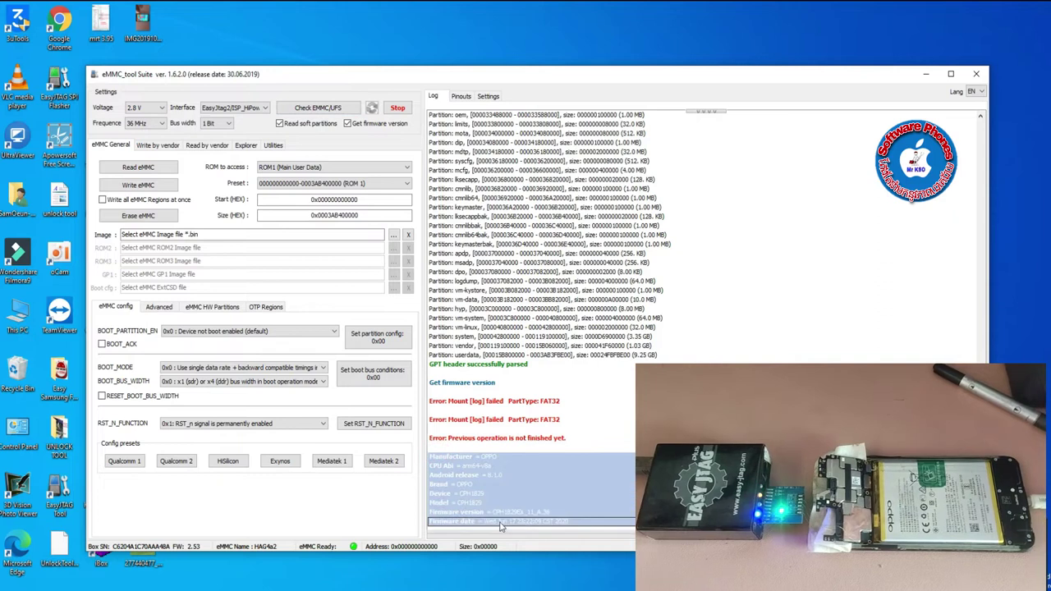
click(554, 532)
drag(419, 453, 526, 457)
Select ROM1 as the area to read with a 512 Mb preset size.
click(403, 169)
click(365, 182)
click(406, 184)
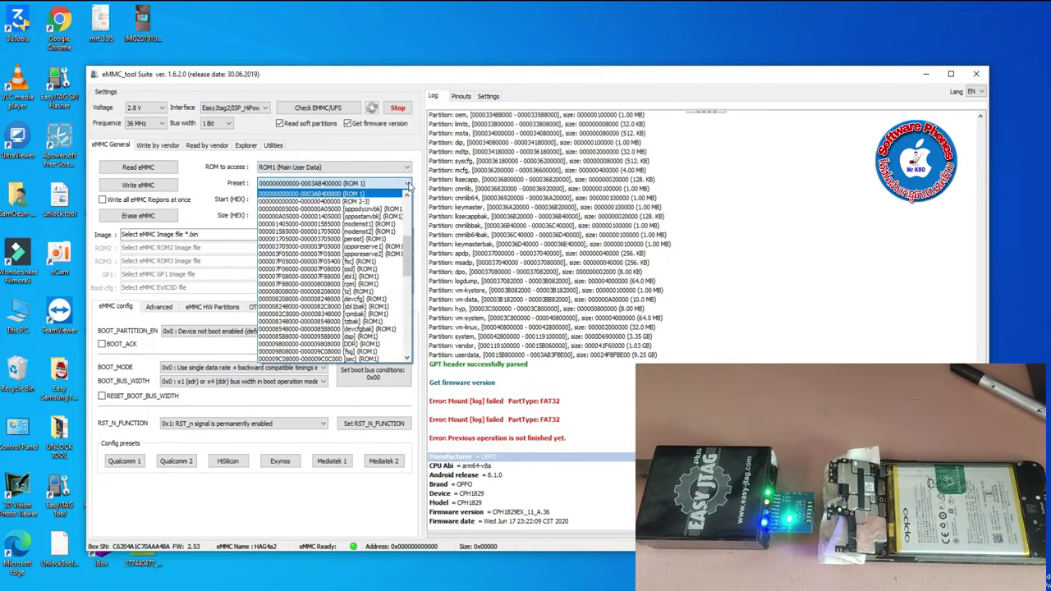
scroll(408, 188, up, 7)
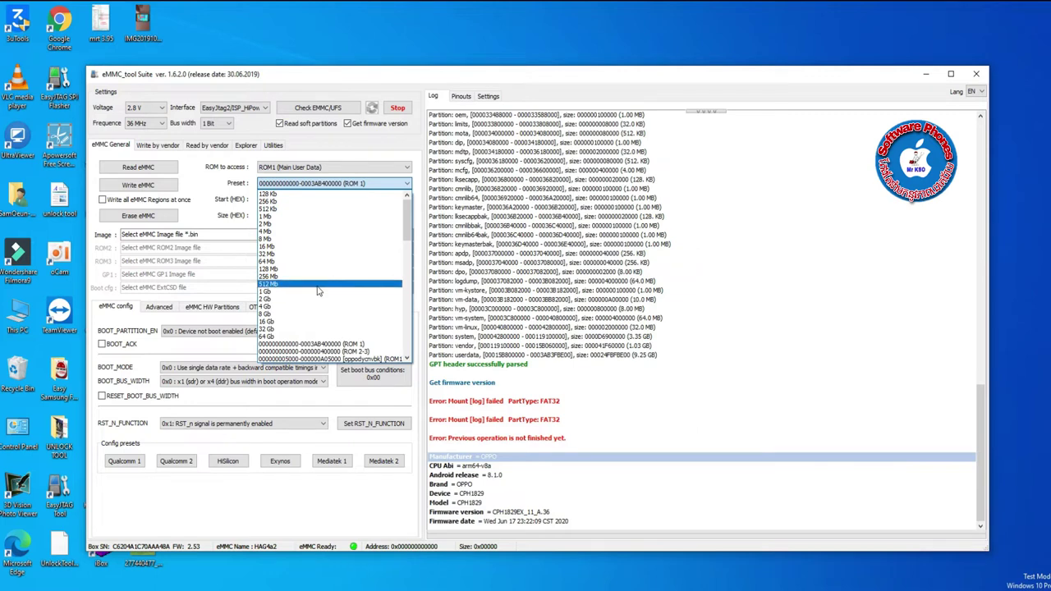
click(319, 287)
Read the eMMC into a new Desktop folder named 'OPPO A3s CPH1853 Dump file'.
click(164, 170)
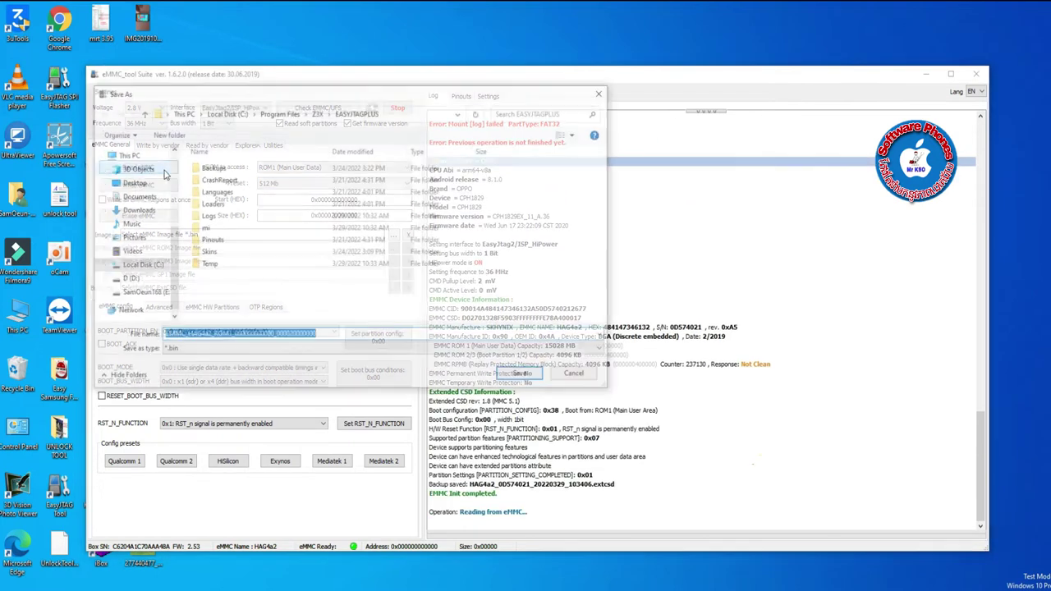
click(131, 182)
click(167, 134)
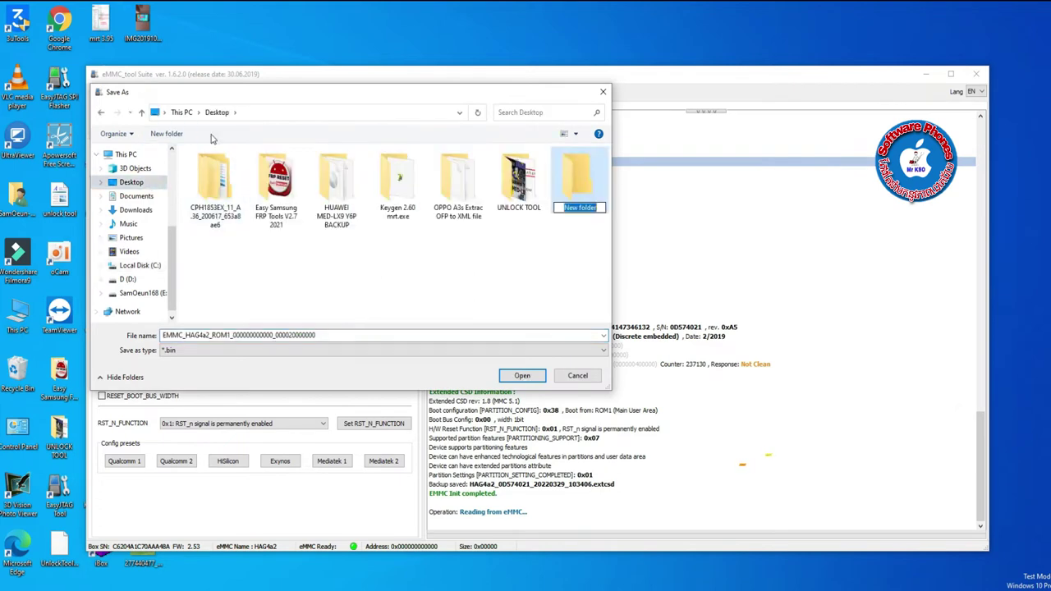
text(OPPO A3s CPH1)
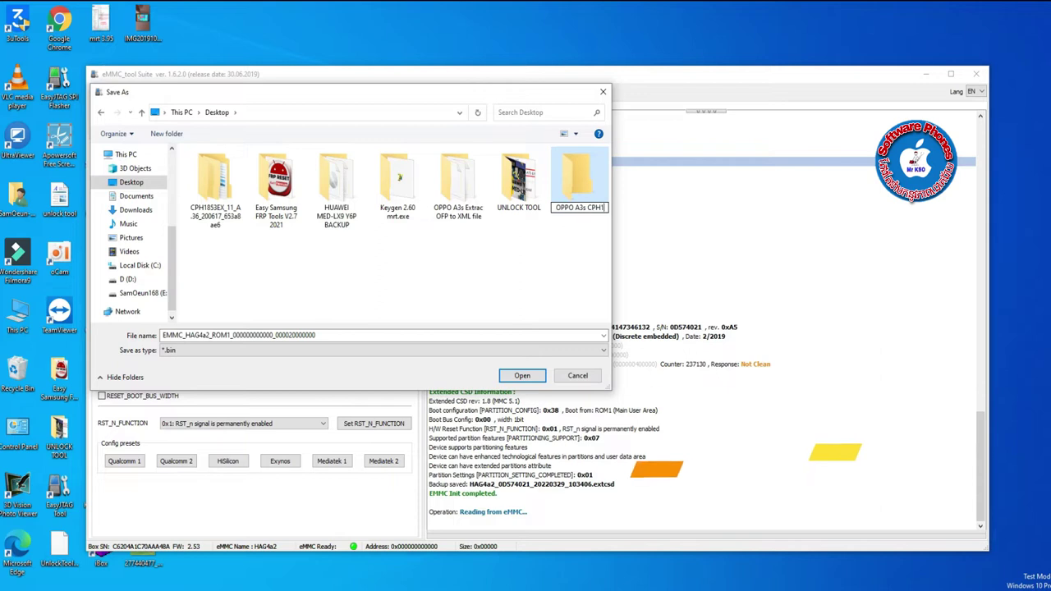
text(853 Dump file)
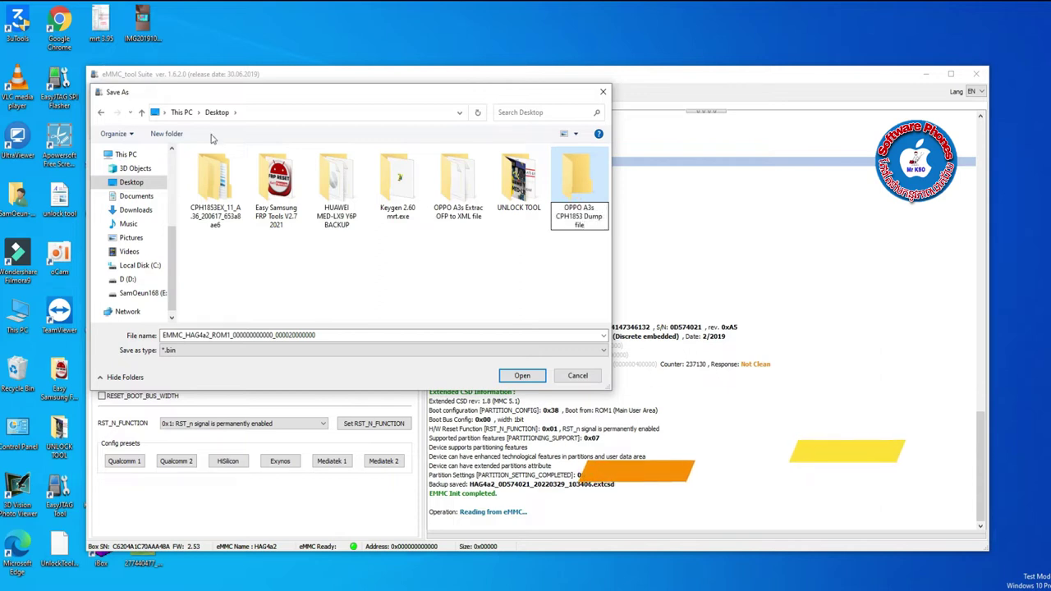
double_click(579, 181)
click(522, 375)
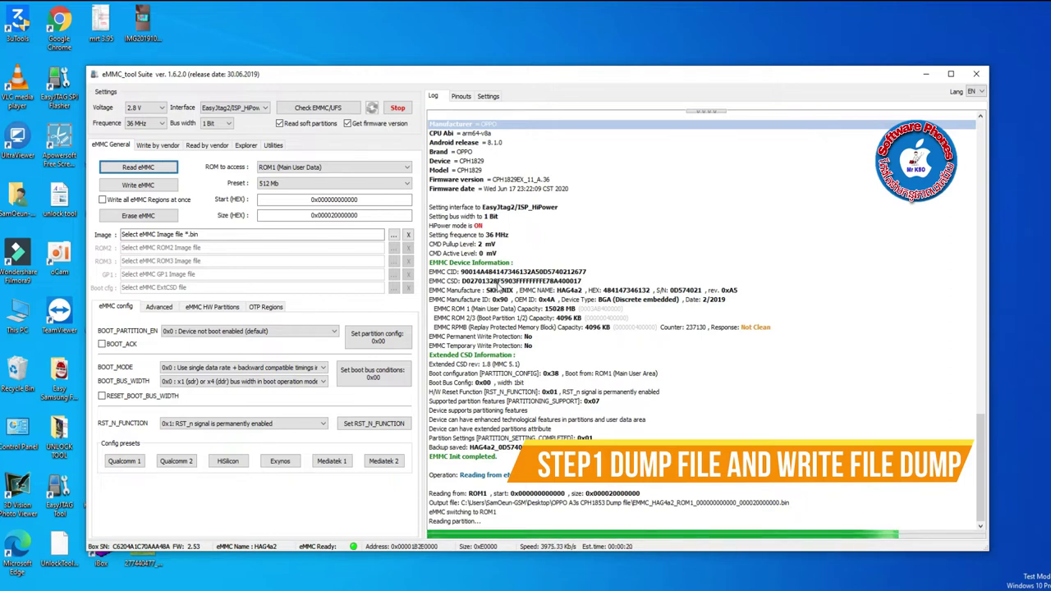
Refresh the desktop twice while the ROM1 dump finishes.
right_click(531, 31)
click(565, 69)
right_click(533, 28)
click(557, 60)
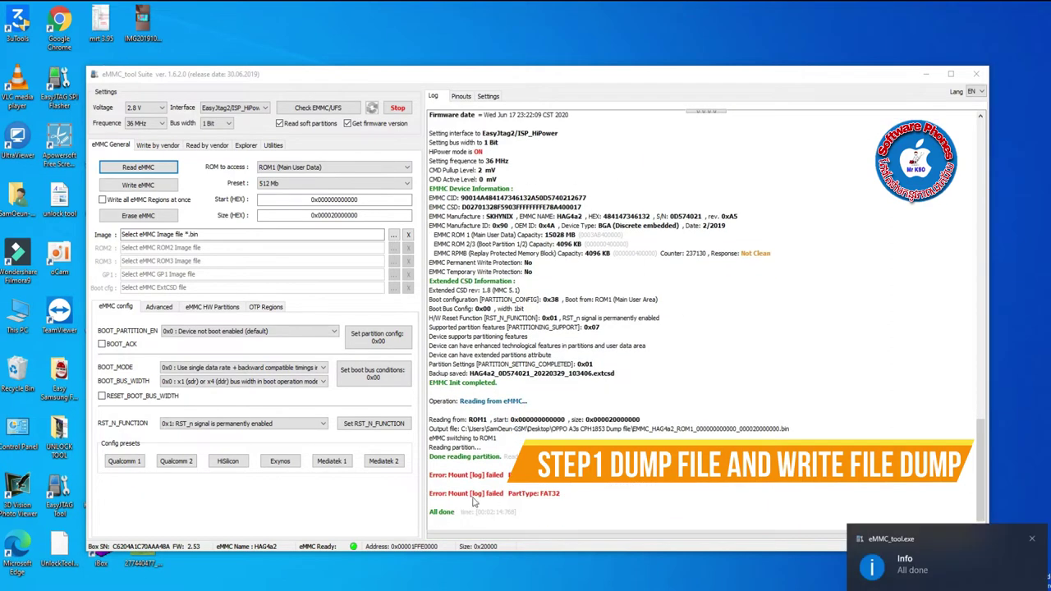
Select ROM2 (Boot Partition 1) with a 4 Mb preset and start reading it.
click(370, 166)
click(372, 184)
click(372, 184)
click(370, 167)
click(370, 167)
click(407, 184)
scroll(345, 246, up, 6)
click(332, 234)
click(149, 168)
Save the ROM2 dump, then select ROM3 (Boot Partition 2) with a 4 Mb preset.
click(523, 375)
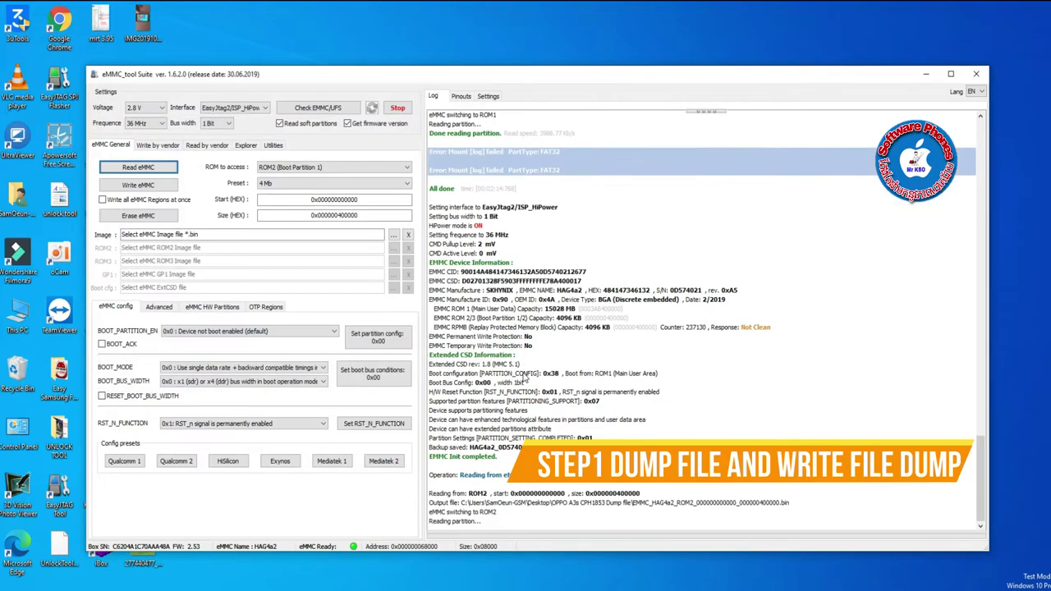
click(332, 167)
click(329, 191)
click(333, 183)
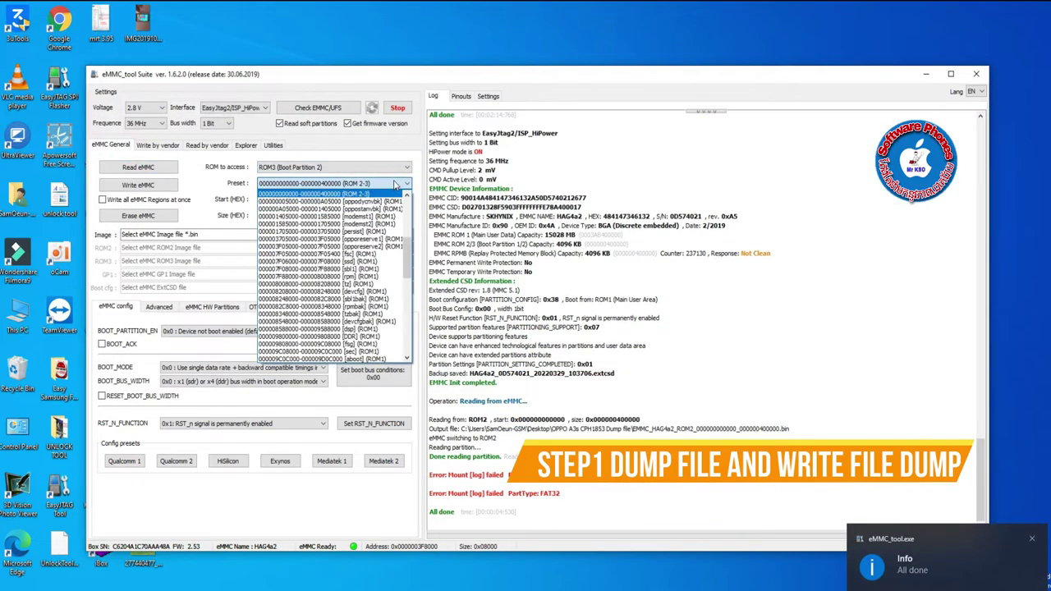
scroll(333, 246, up, 5)
click(333, 229)
Save the ROM3 dump, then re-check the eMMC with Read soft partitions turned off.
click(150, 167)
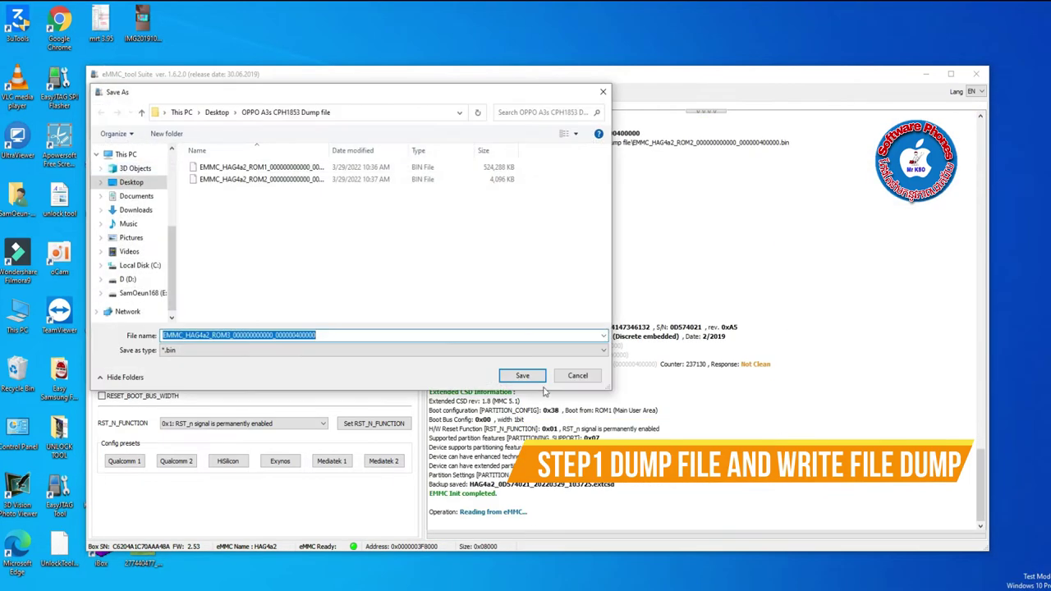
click(517, 374)
click(280, 123)
click(318, 108)
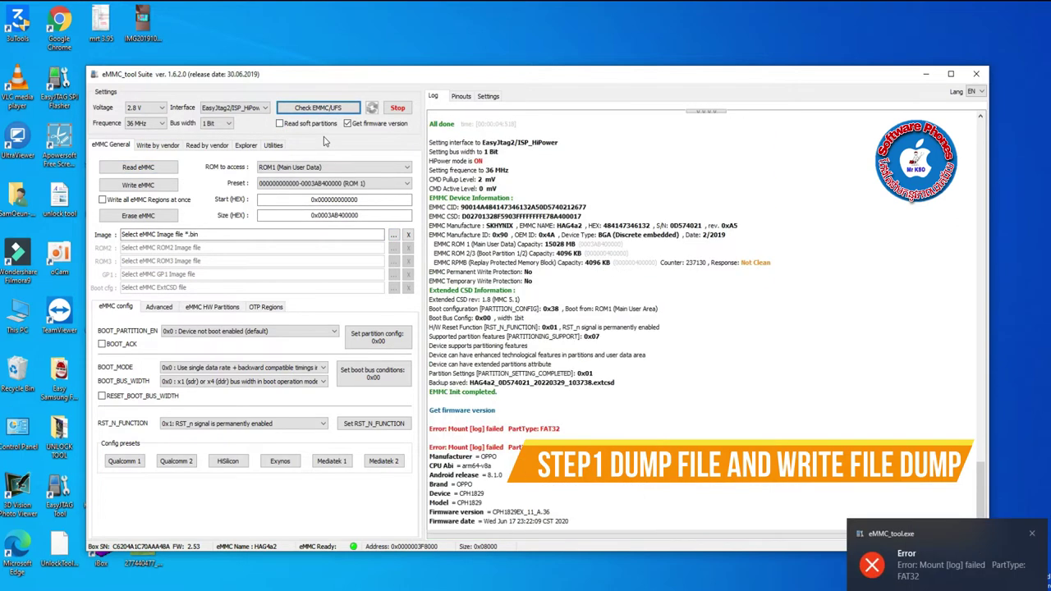
Run Universal Factory Format from the Advanced tab, confirm it, and re-check the eMMC.
click(159, 307)
click(174, 408)
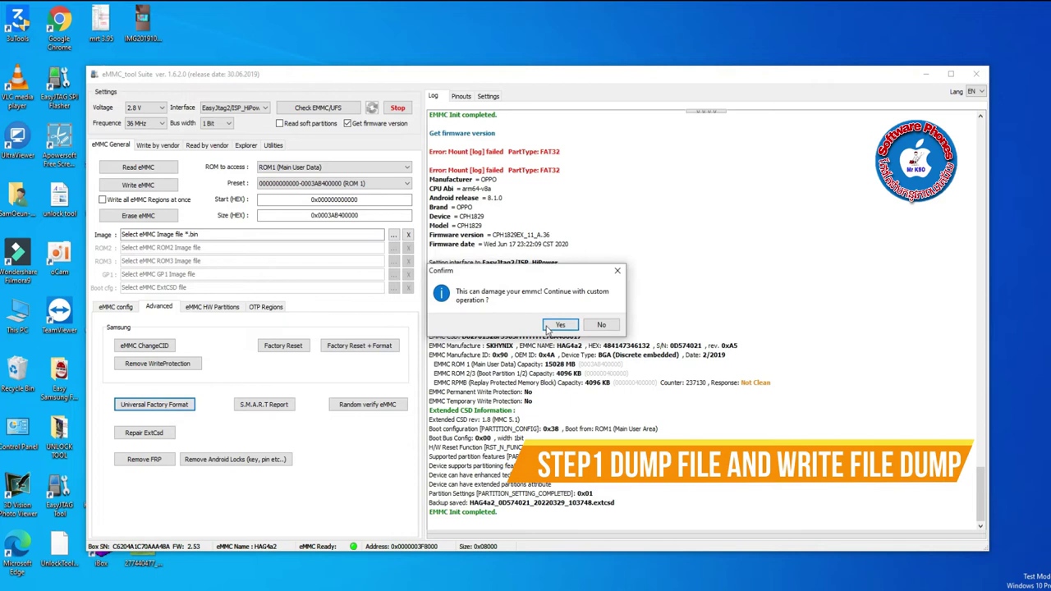
click(558, 325)
click(317, 108)
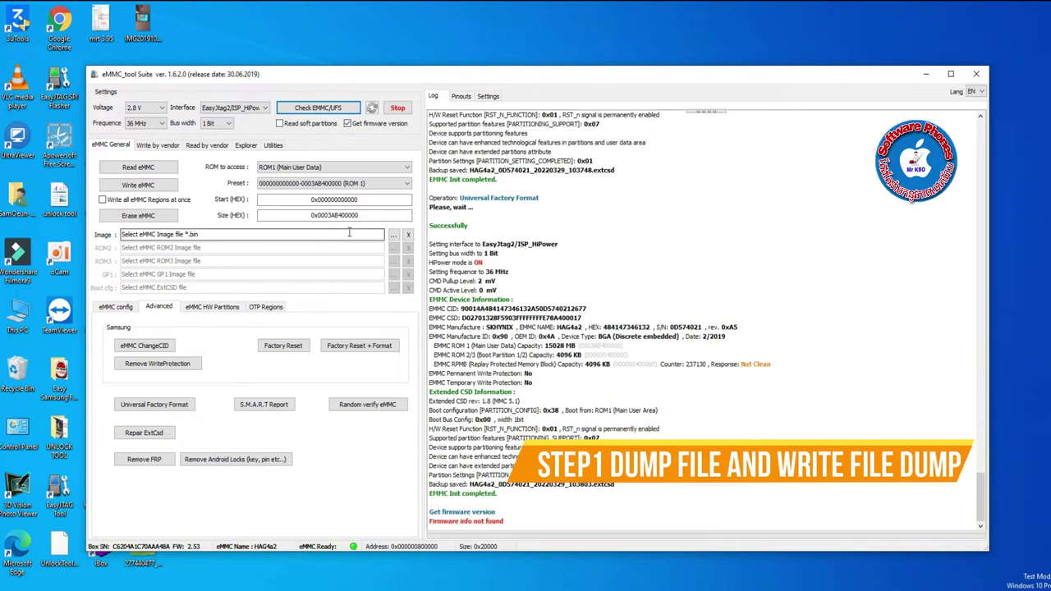
click(147, 123)
Set the frequency to 24 MHz and re-check the eMMC with soft-partition scanning.
click(139, 156)
click(318, 107)
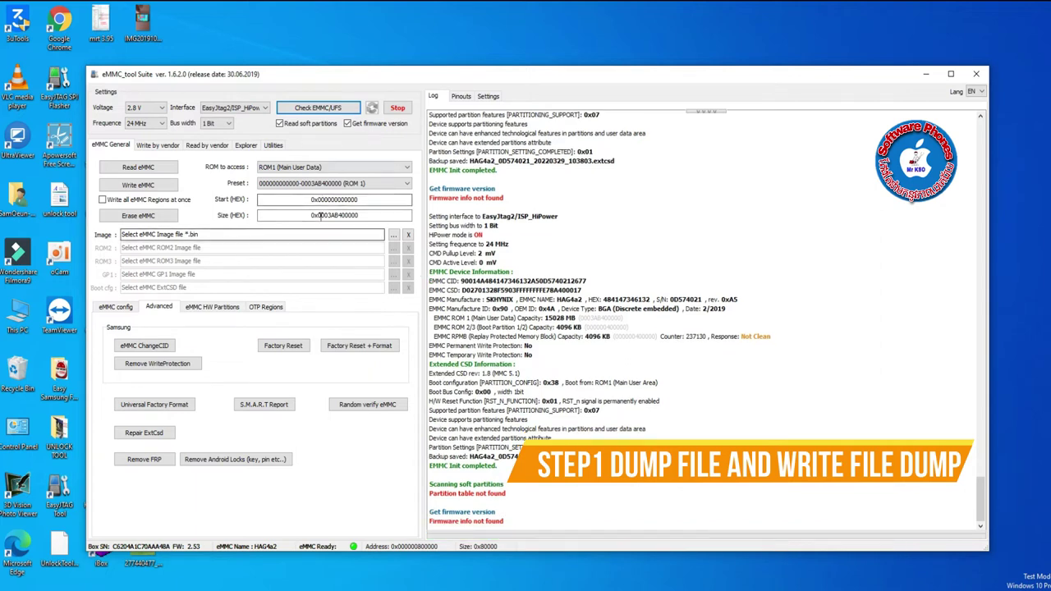
Load the three ROM .bin dumps from the Dump file folder, write all ROMs, and re-check.
click(393, 235)
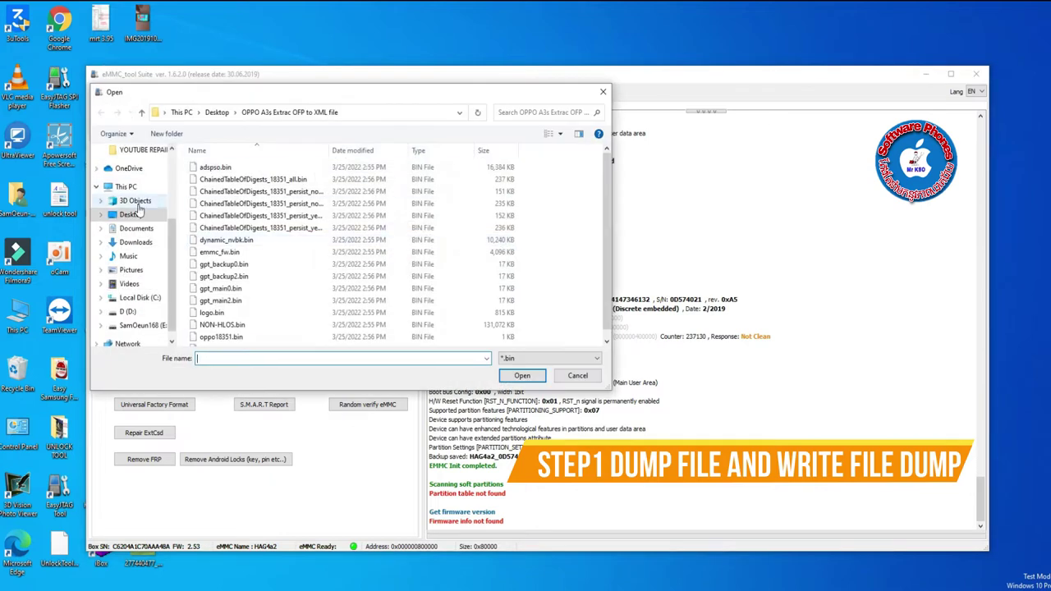
click(140, 215)
double_click(458, 187)
drag(391, 211, 247, 162)
click(523, 376)
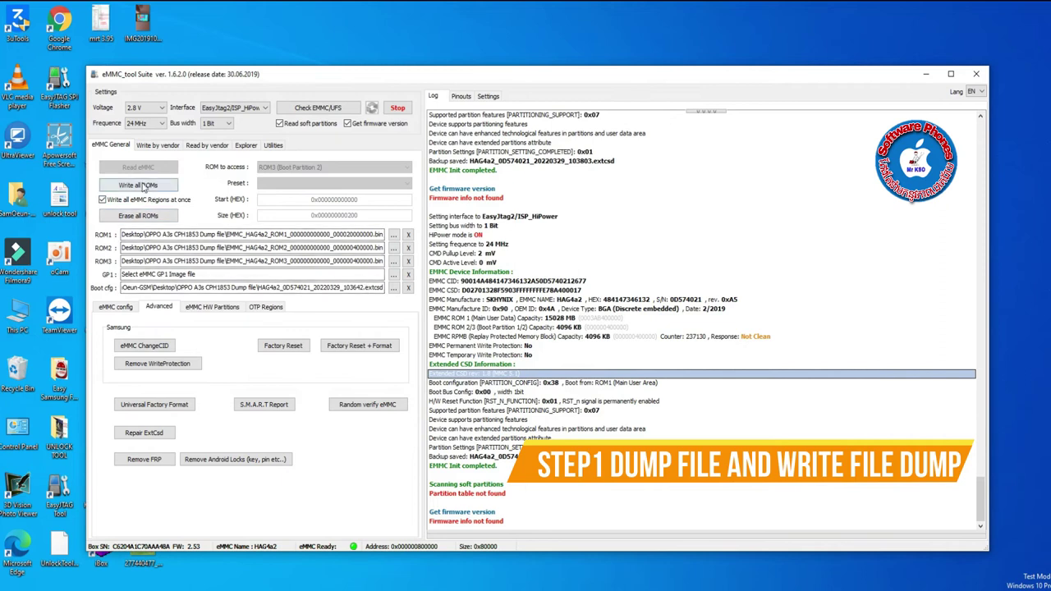
click(153, 186)
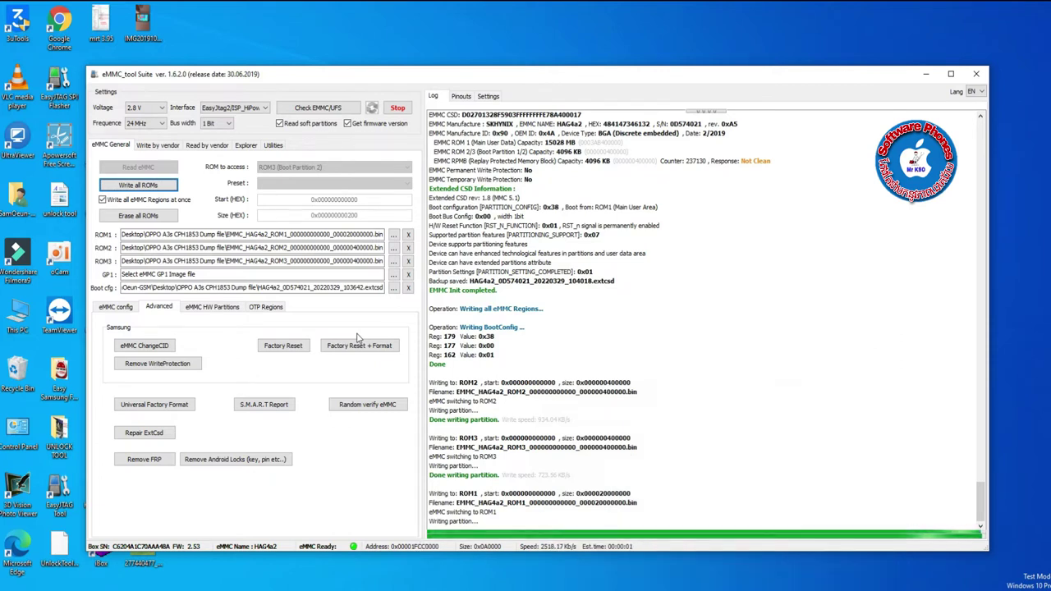
click(335, 110)
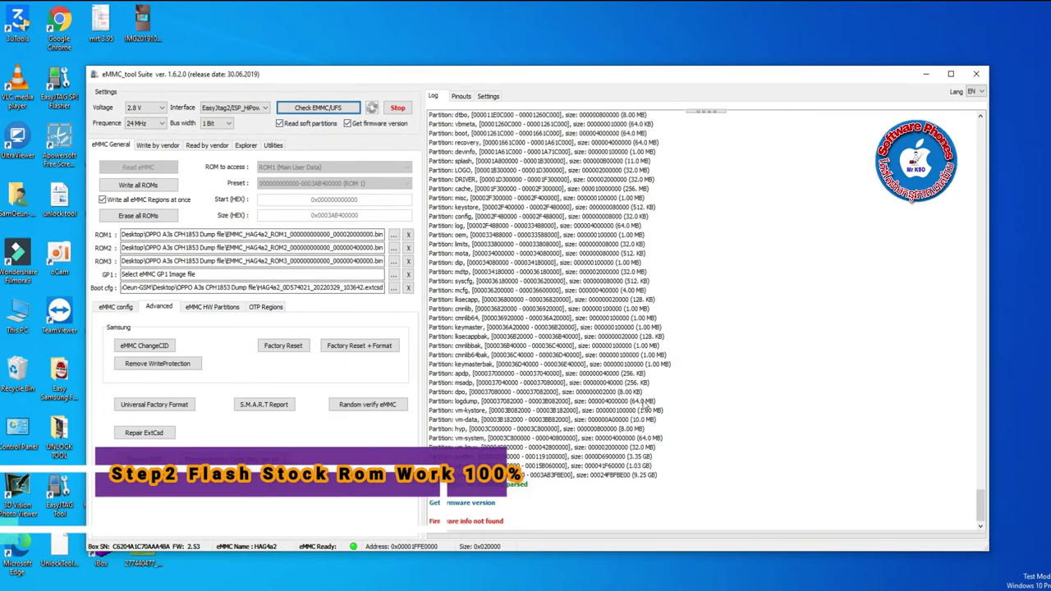
Load rawprogram0.xml from the OPPO A3s Extract folder and start writing the stock ROM.
click(411, 192)
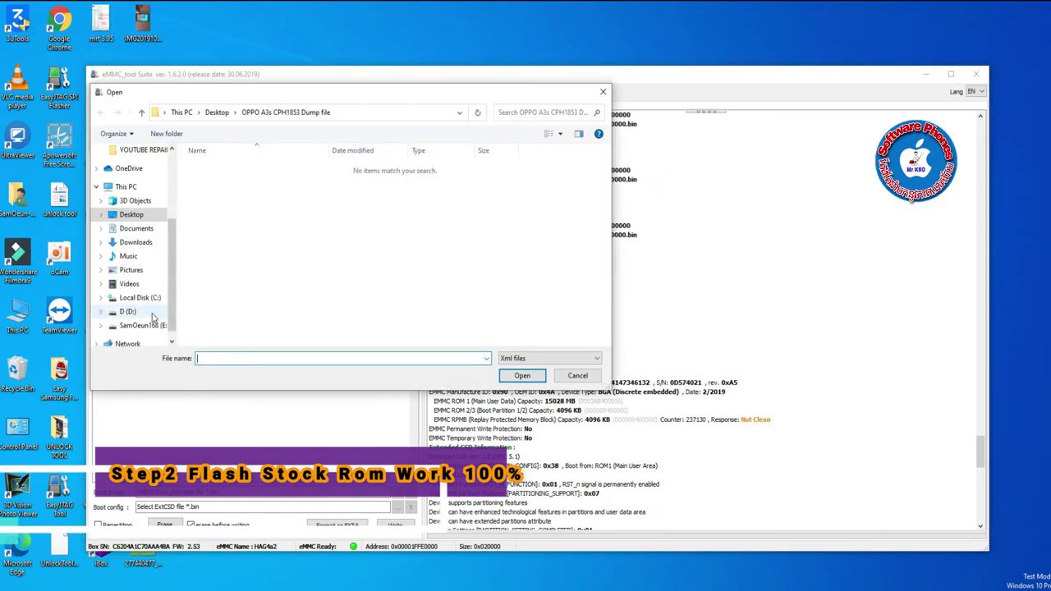
double_click(526, 212)
click(329, 206)
double_click(328, 206)
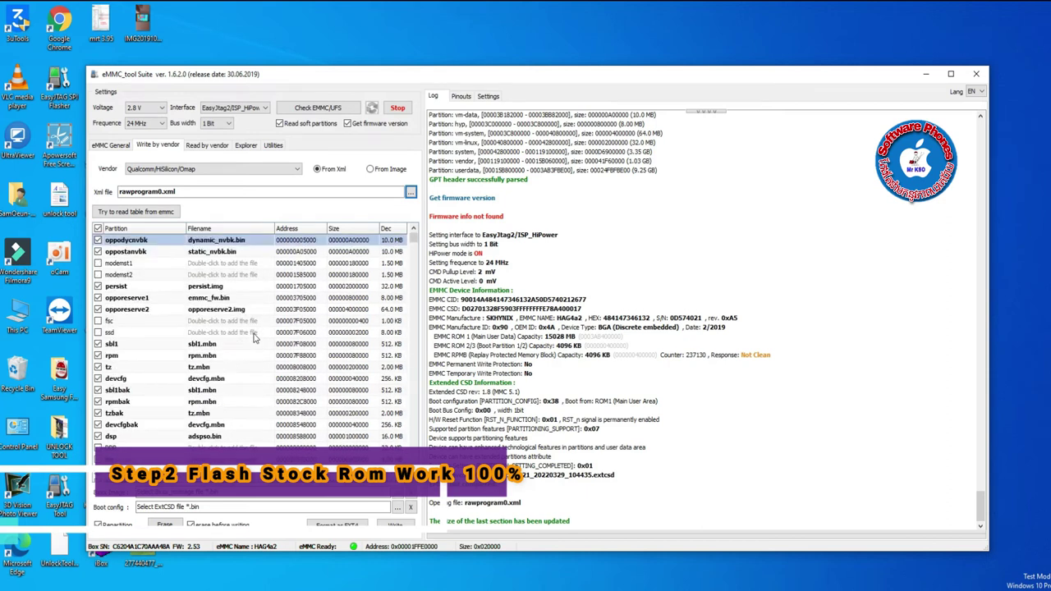
click(396, 526)
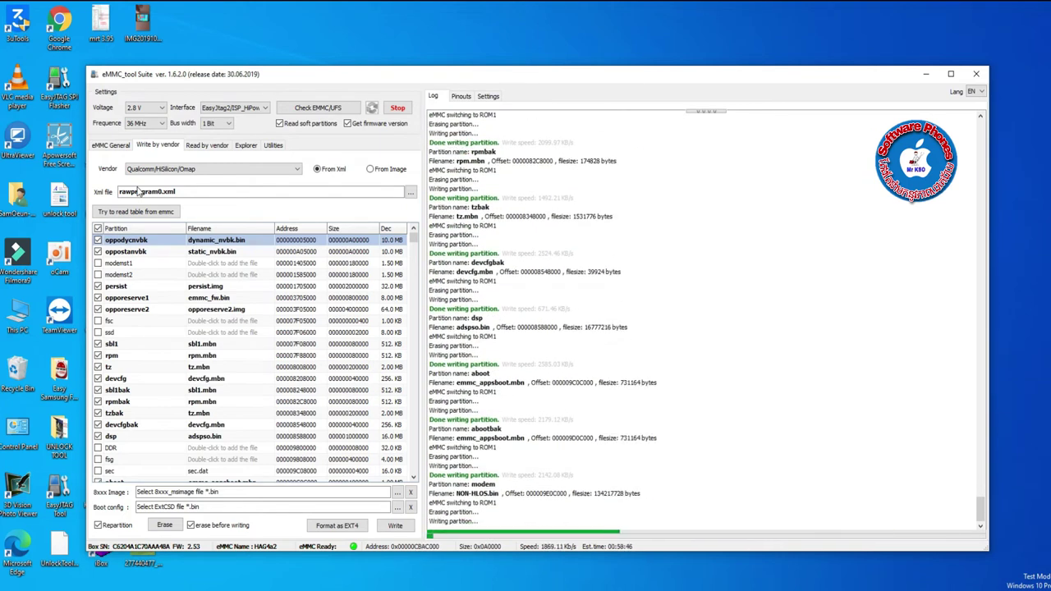
After flashing completes, select the S.M.A.R.T. device life-time lines showing 0%–10% used.
click(575, 61)
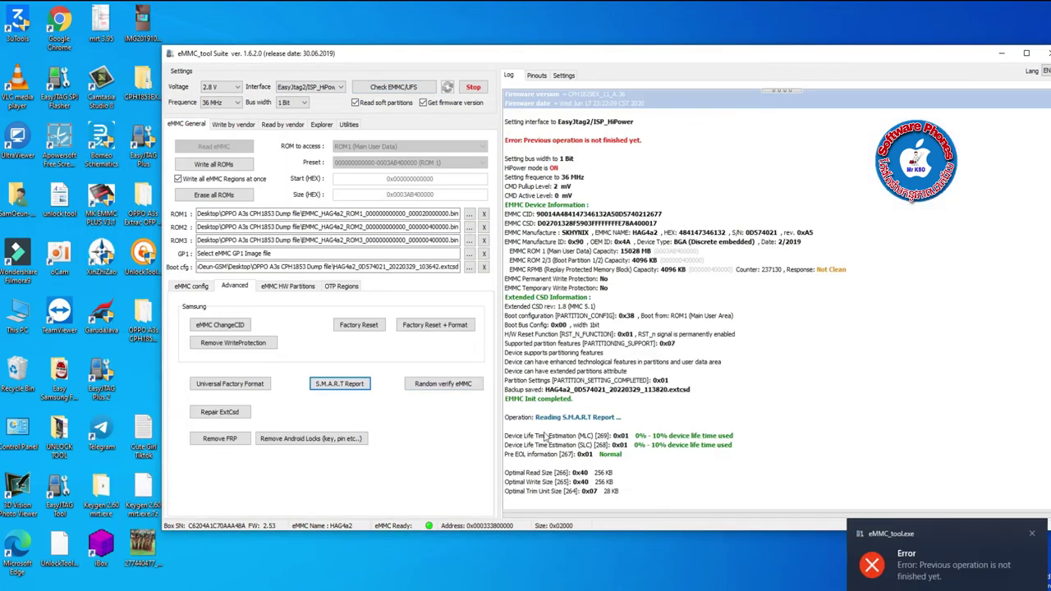
drag(543, 429, 618, 501)
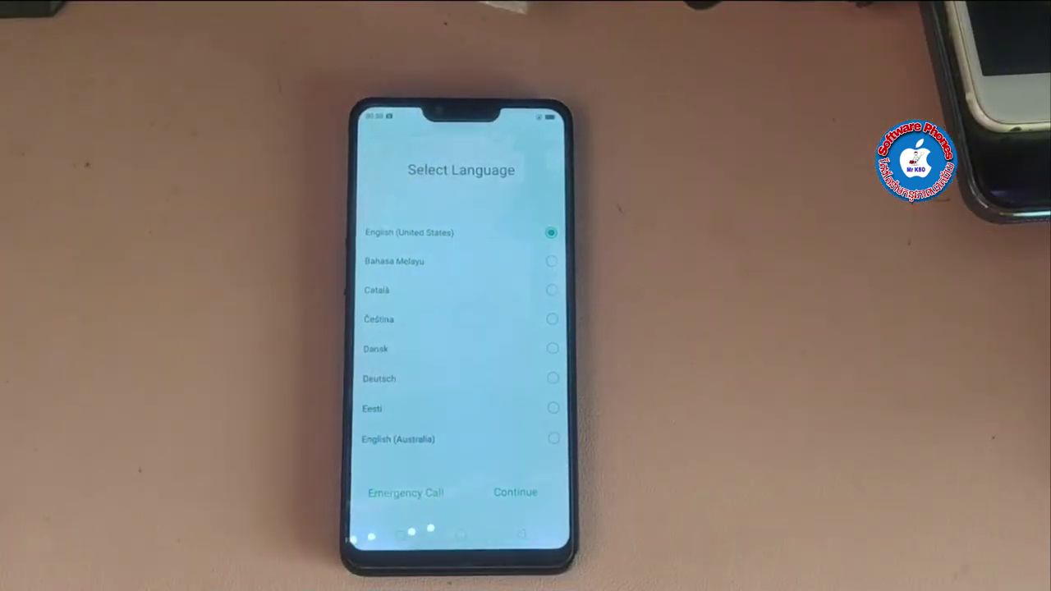
Continue past language selection and join the Wi-Fi network by entering its passcode.
click(514, 492)
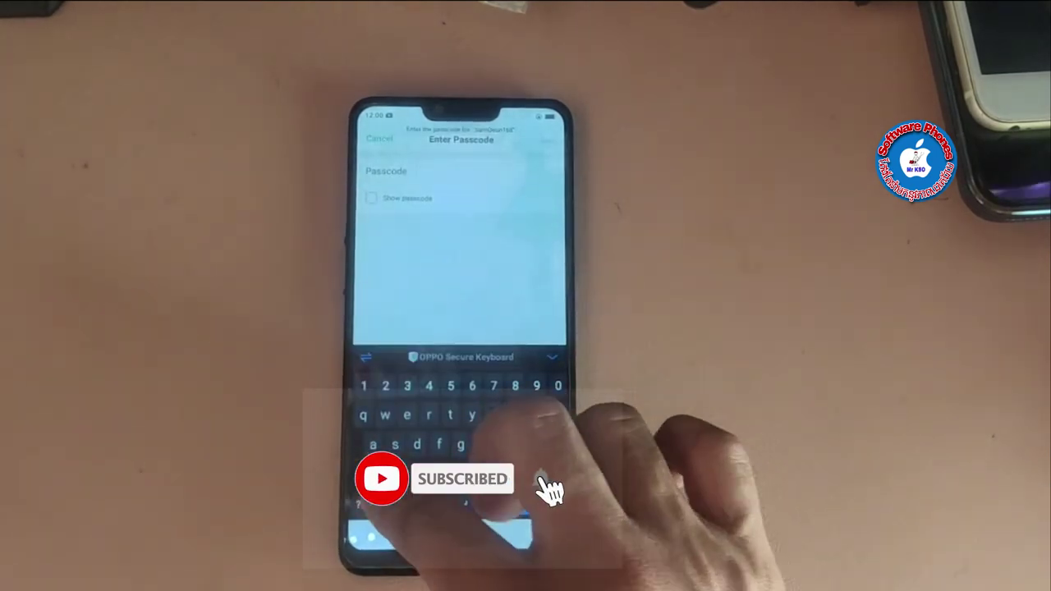
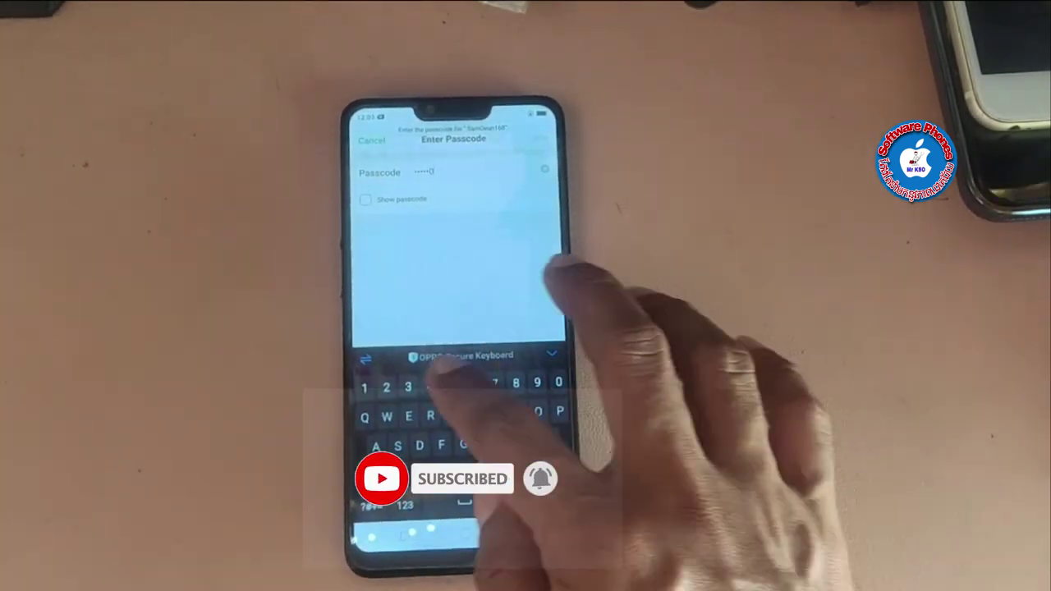
click(540, 140)
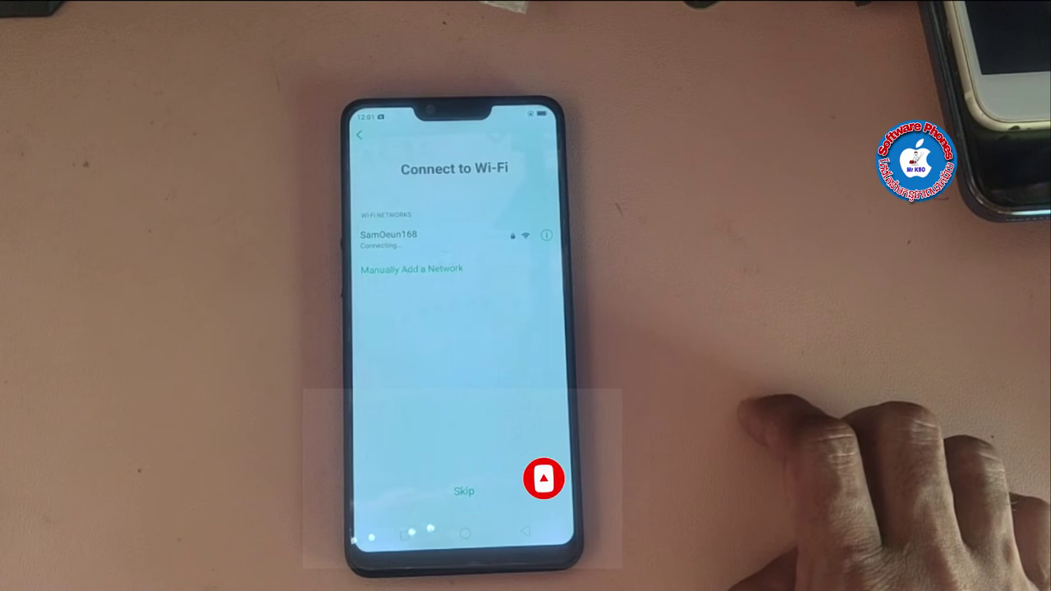
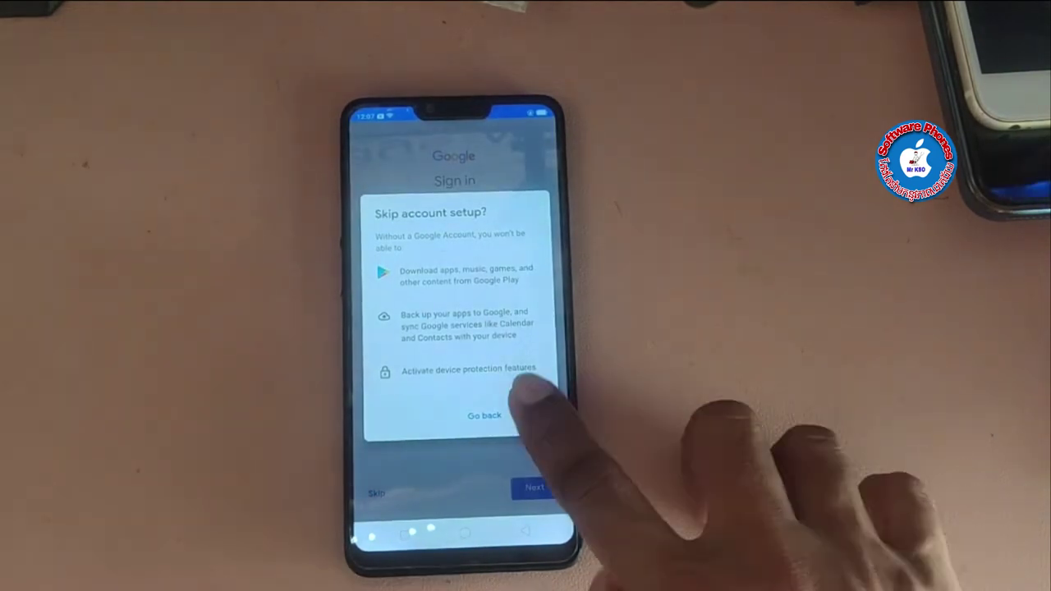
Skip Google sign-in and the face and passcode lock, pass Software Updates, and choose Set as a New OPPO Phone.
click(525, 414)
click(518, 491)
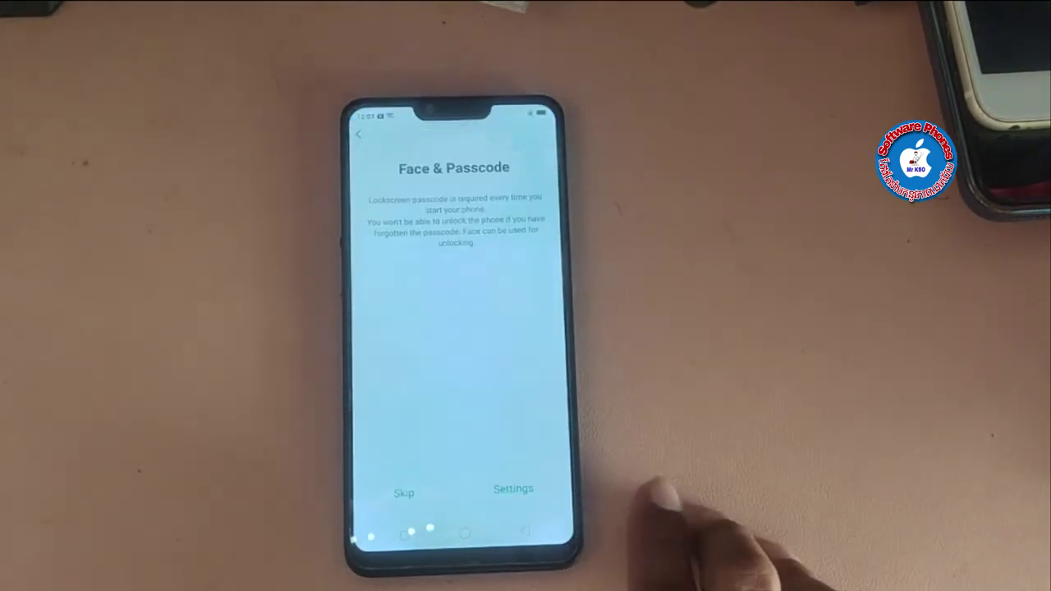
click(403, 493)
click(415, 331)
click(463, 488)
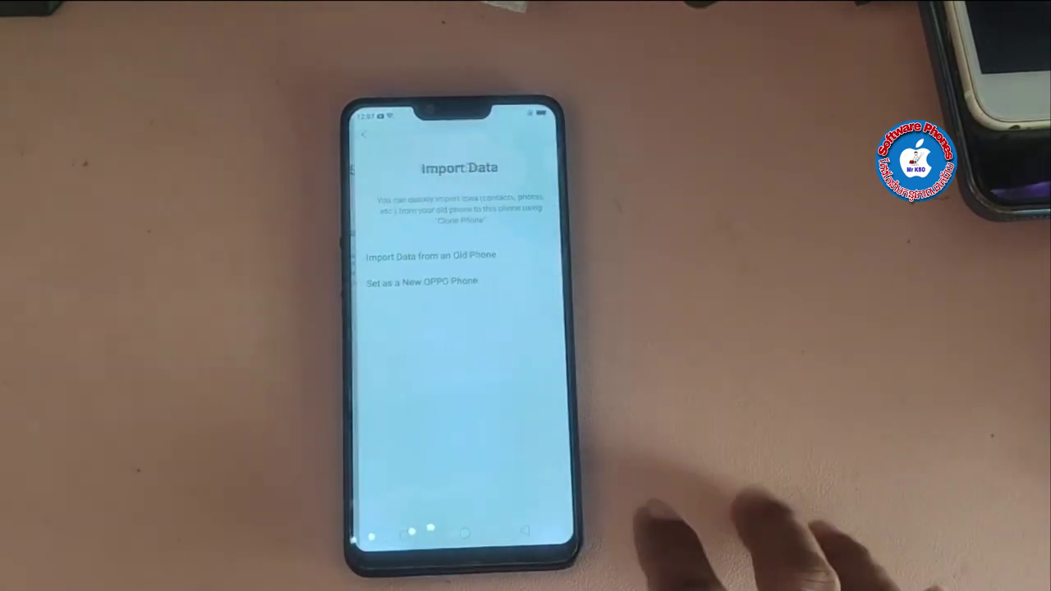
click(472, 281)
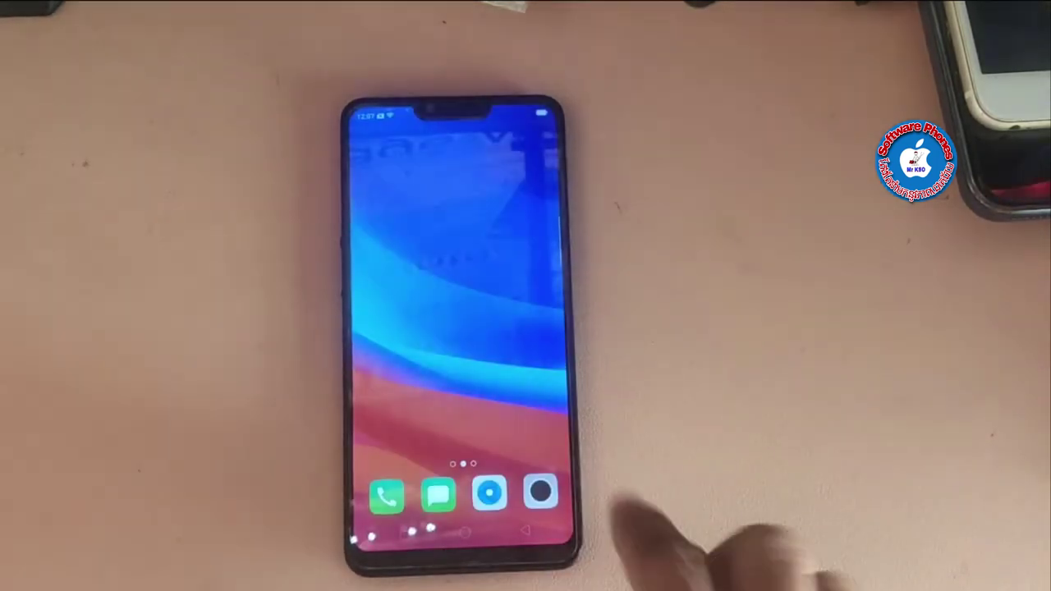
drag(457, 376, 622, 446)
click(535, 366)
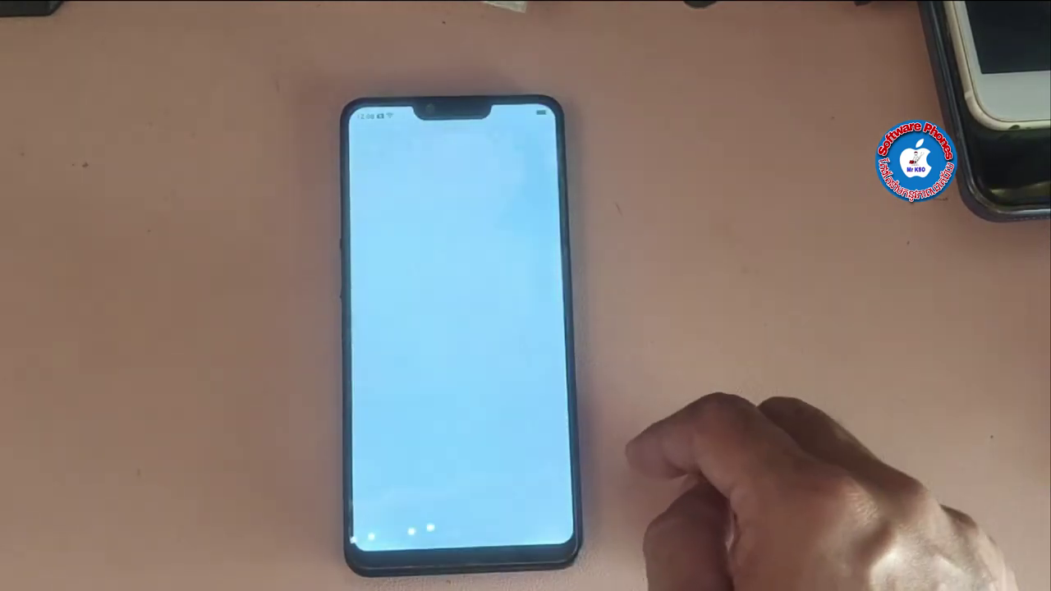
drag(534, 394, 567, 246)
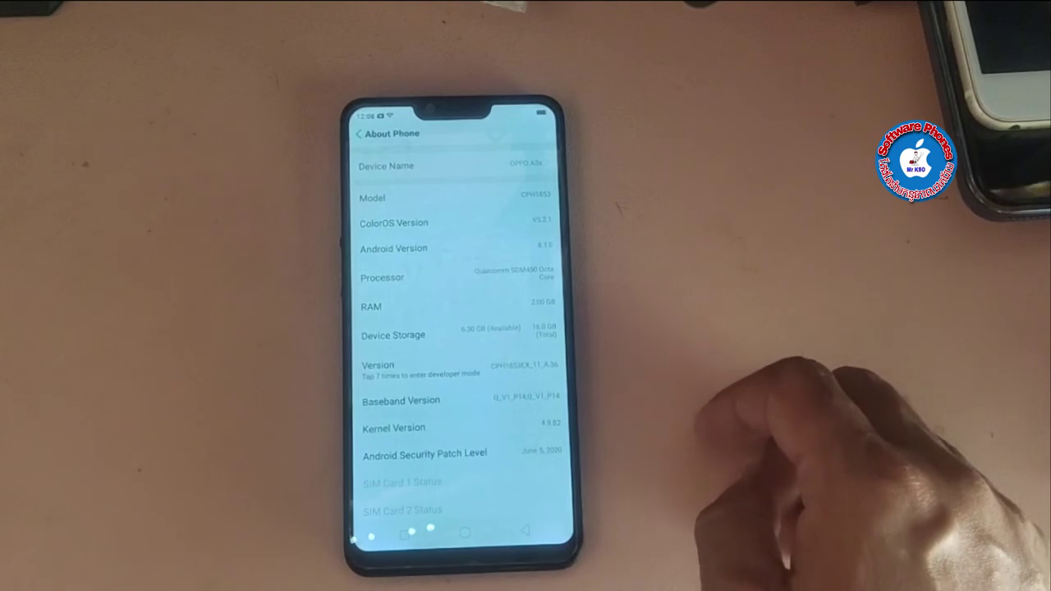
drag(539, 375, 596, 242)
click(464, 533)
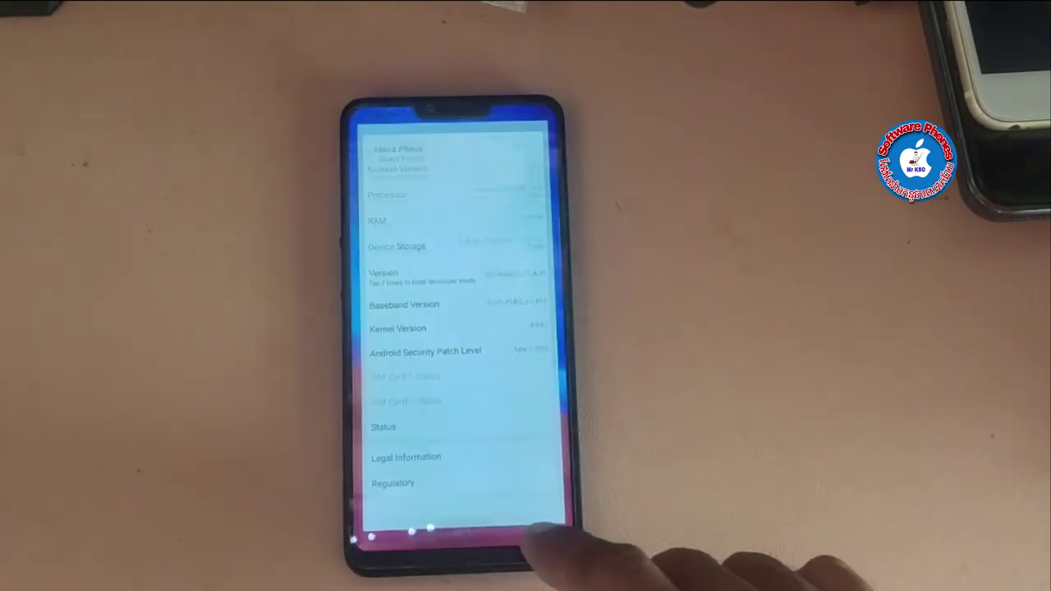
click(387, 496)
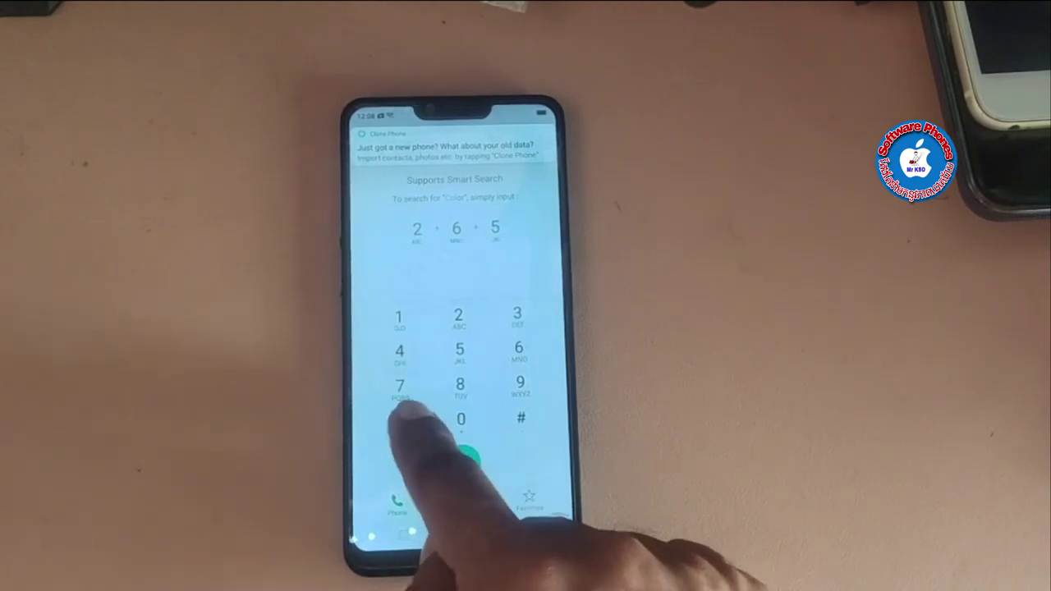
click(401, 421)
click(521, 418)
click(461, 419)
click(518, 347)
click(521, 418)
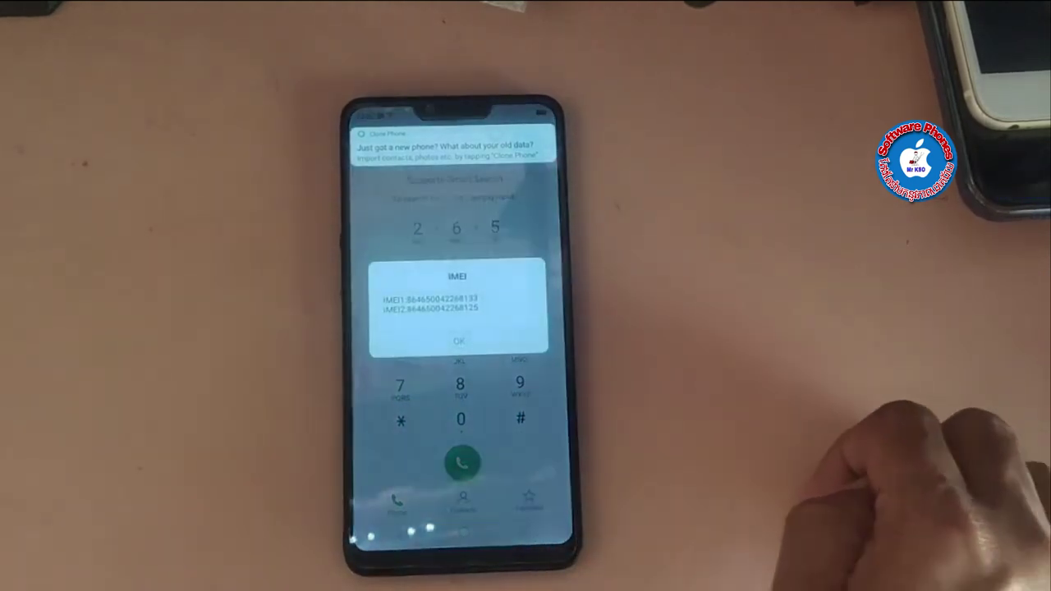
click(459, 341)
drag(492, 558, 521, 407)
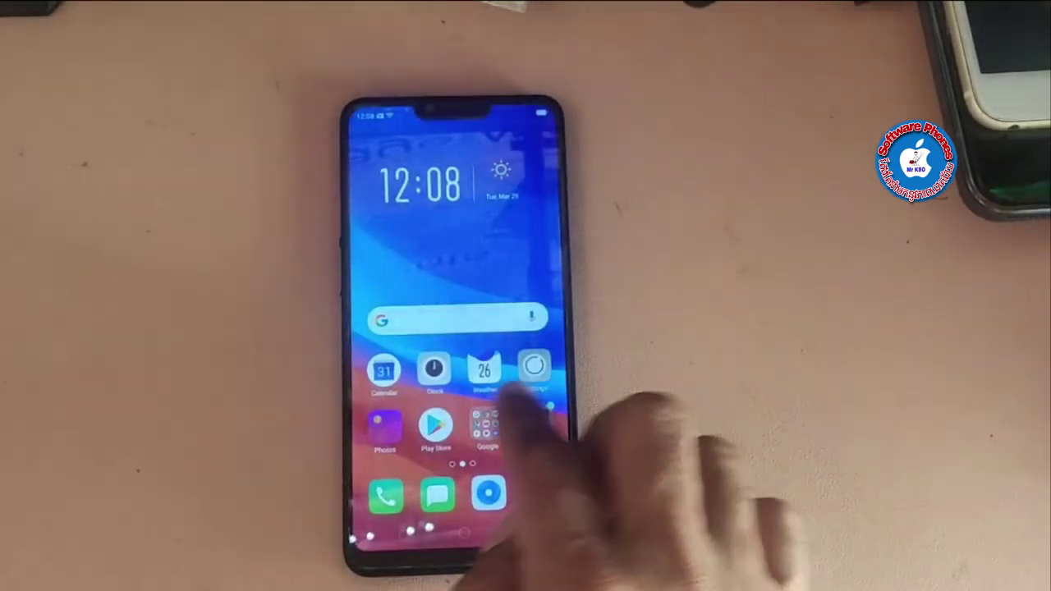
click(422, 350)
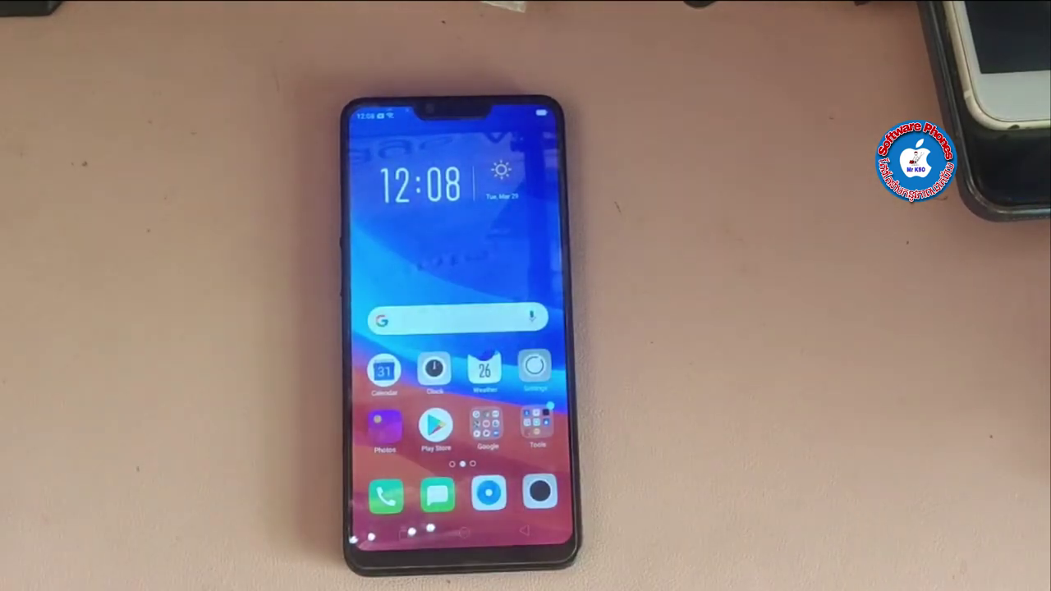